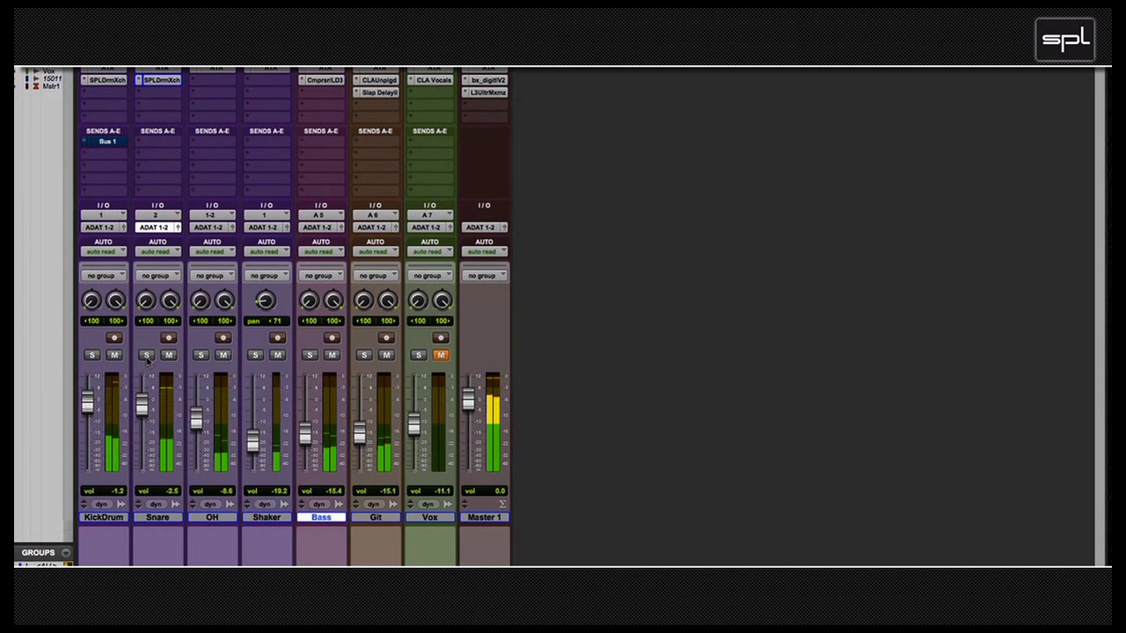
Step: Solo the Snare track in the Mix window
{"action": "left_click", "coordinate": [147, 356]}
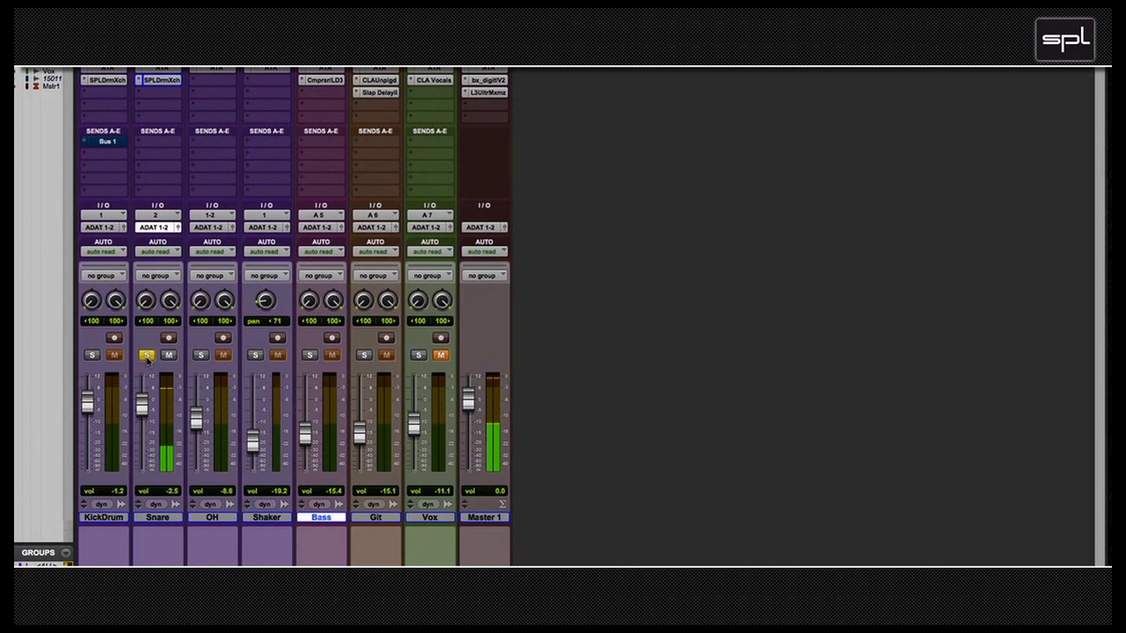
Step: Switch to the Edit window and open the Snare track's SPLDrmXch insert
{"action": "key", "text": "super+equal"}
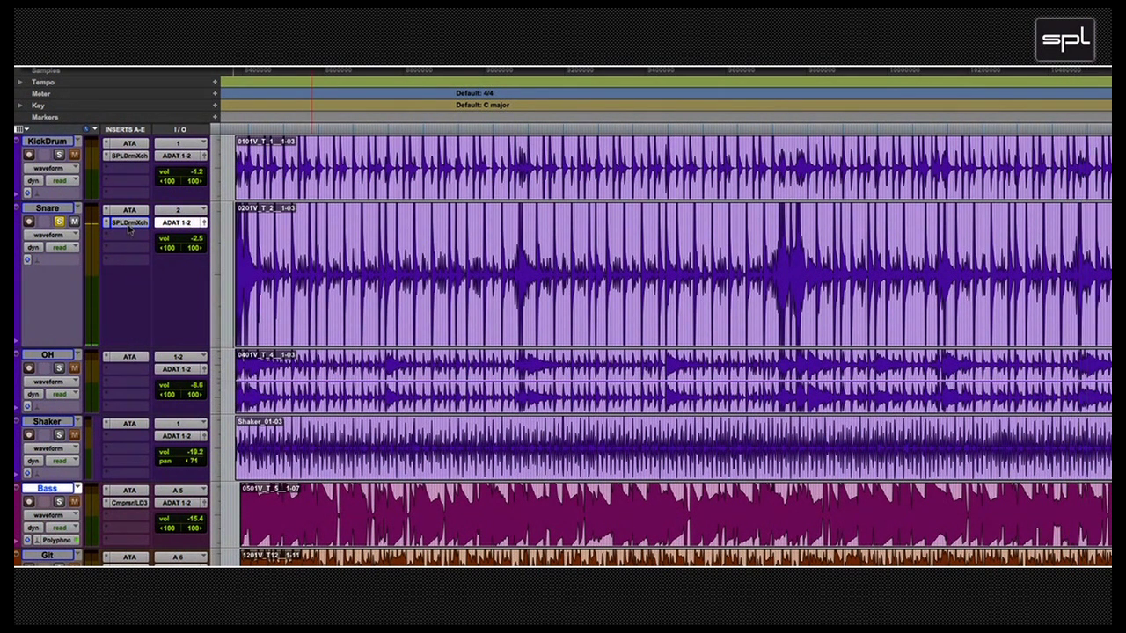
{"action": "left_click", "coordinate": [130, 223]}
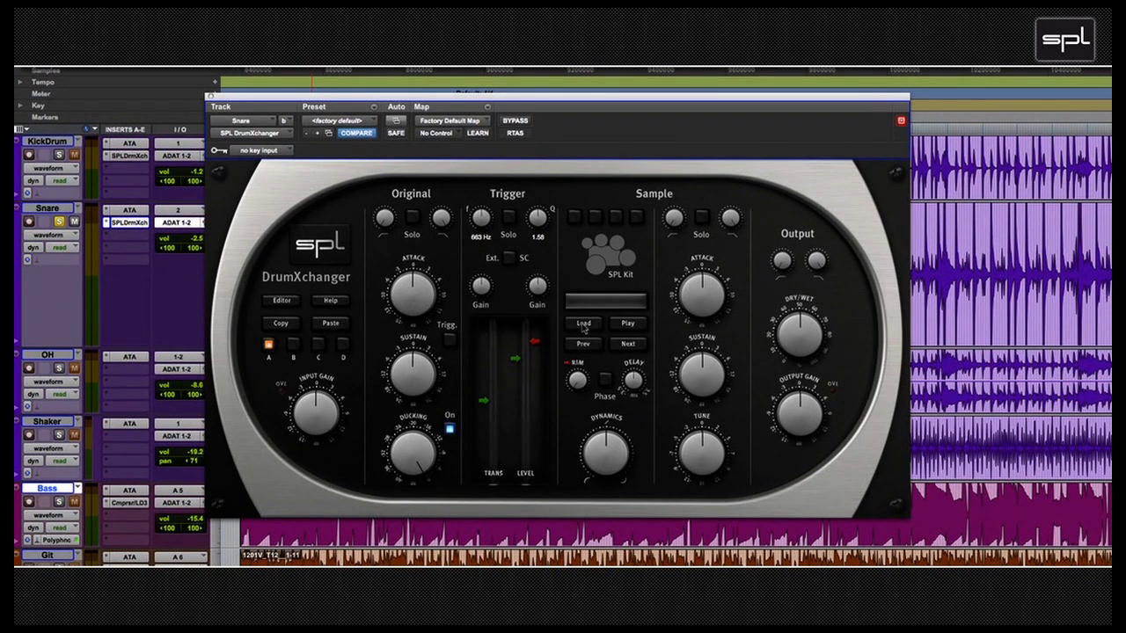
Step: Load SPL K1 Snare.splx from the Kit 1 folder into DrumXchanger's Sample section
{"action": "left_click", "coordinate": [583, 325]}
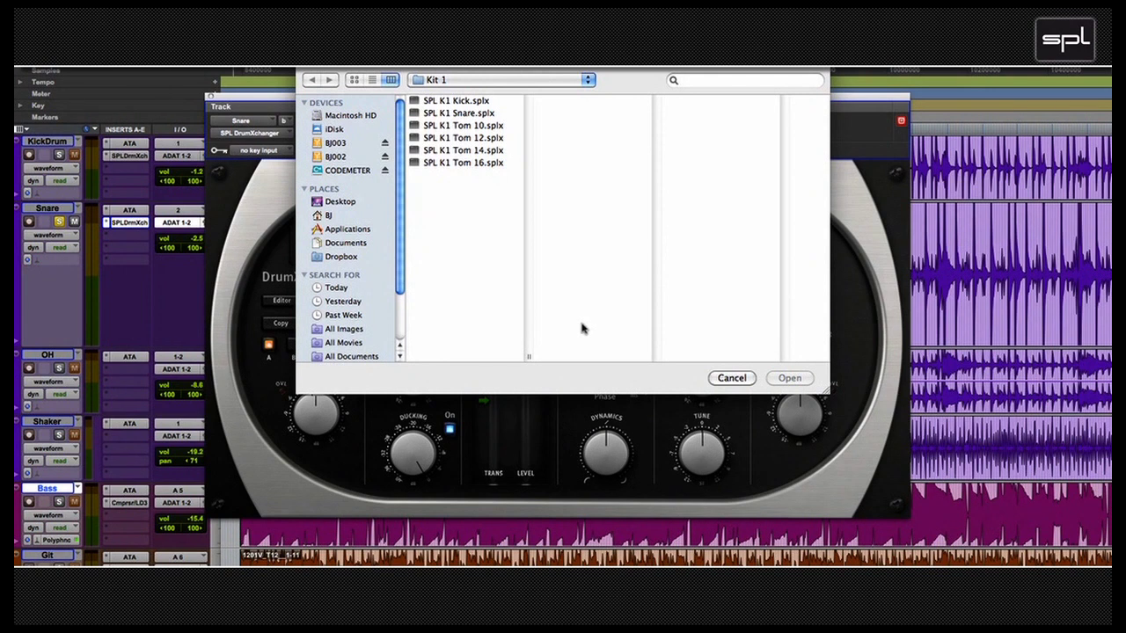
{"action": "left_click", "coordinate": [475, 115]}
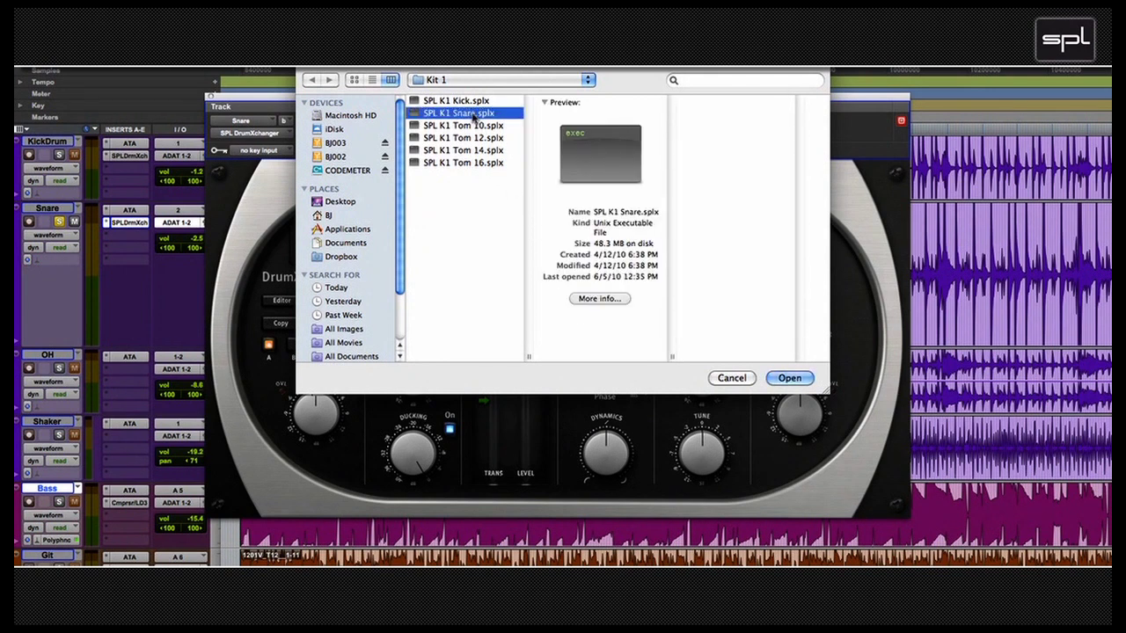
{"action": "left_click", "coordinate": [790, 379]}
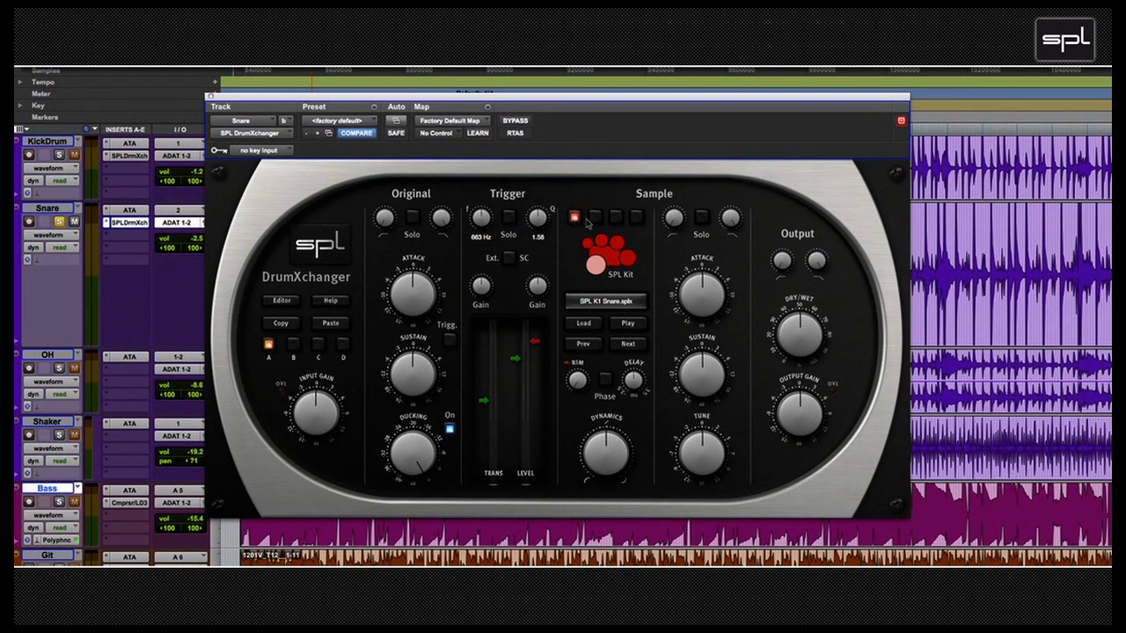
Step: Audition the snares in slots 2–4 and the kit's kick, then return to SPL K1 Snare
{"action": "left_click", "coordinate": [597, 219]}
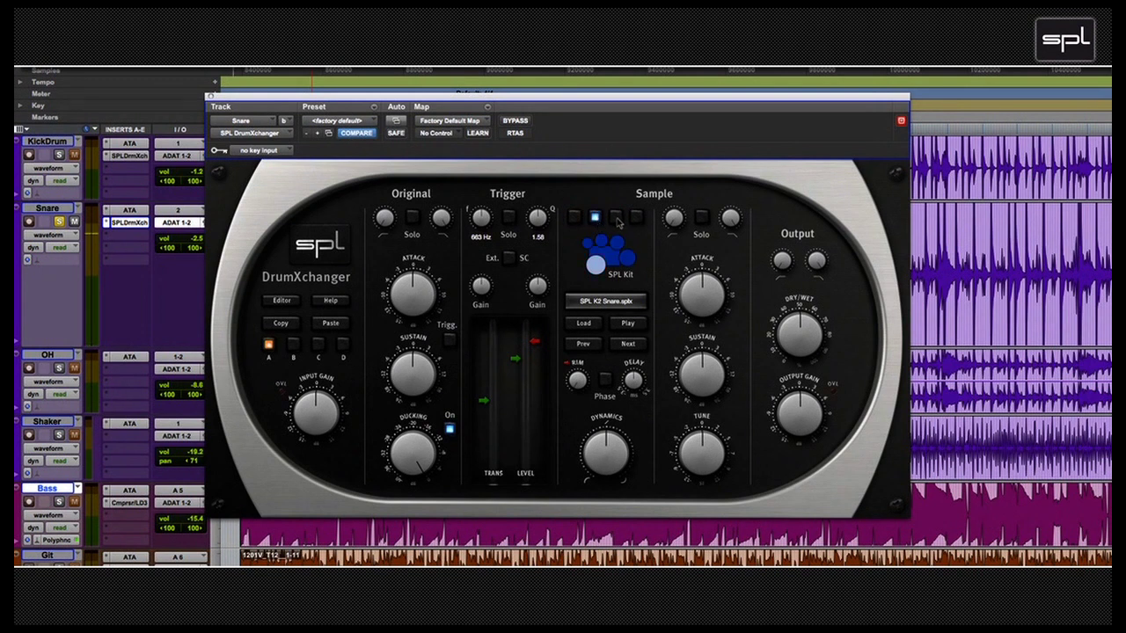
{"action": "left_click", "coordinate": [616, 219]}
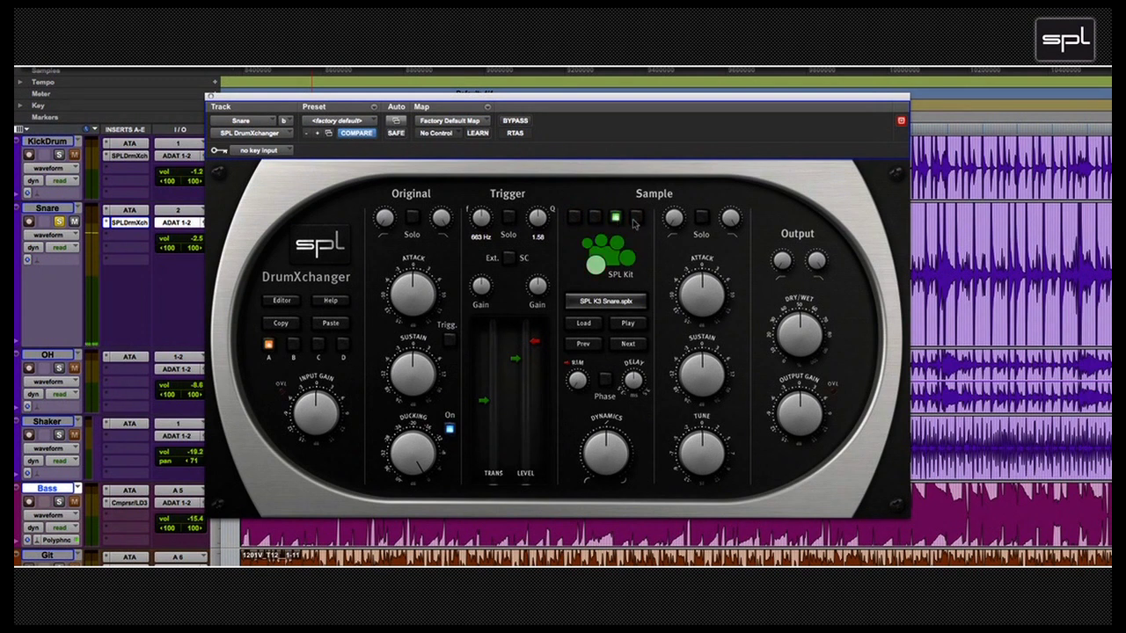
{"action": "left_click", "coordinate": [637, 222]}
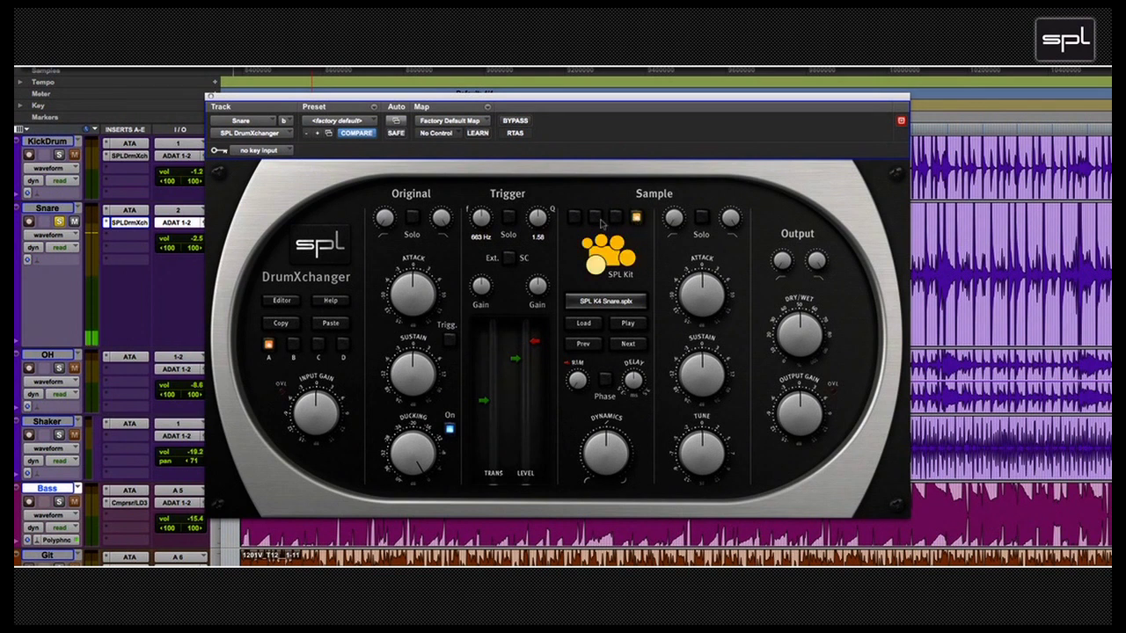
{"action": "left_click", "coordinate": [574, 218]}
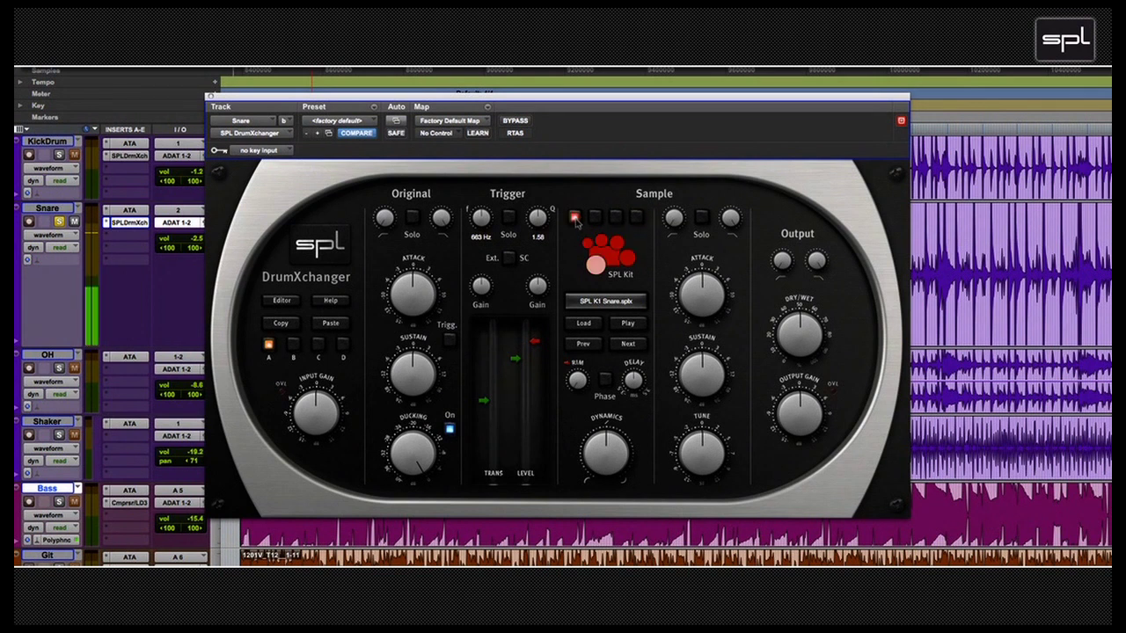
{"action": "left_click", "coordinate": [607, 255]}
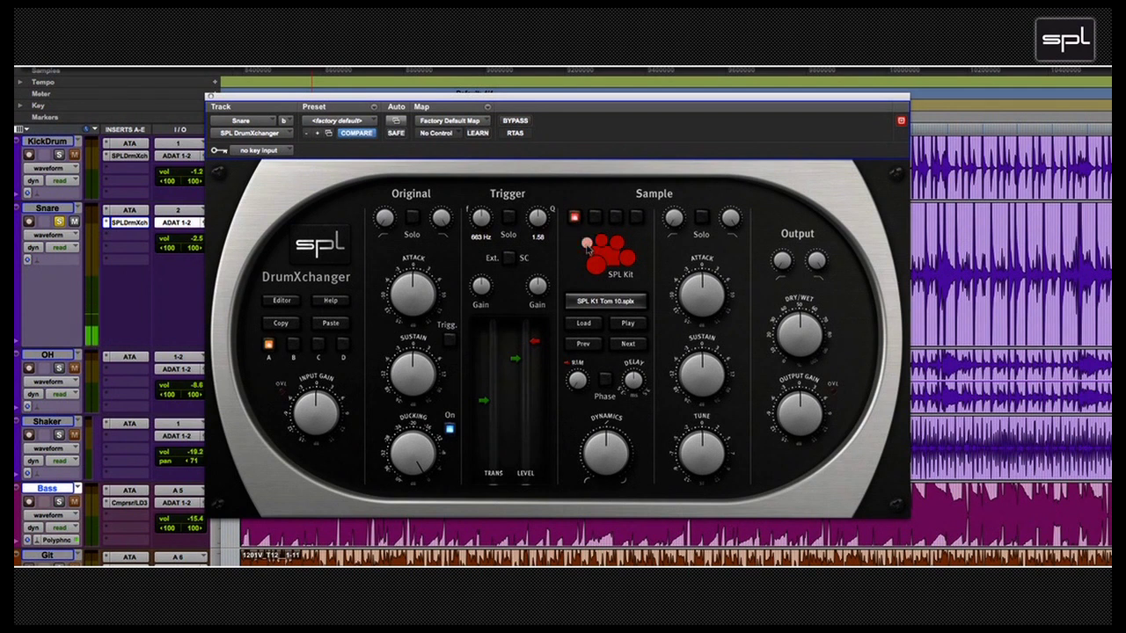
{"action": "left_click", "coordinate": [596, 264]}
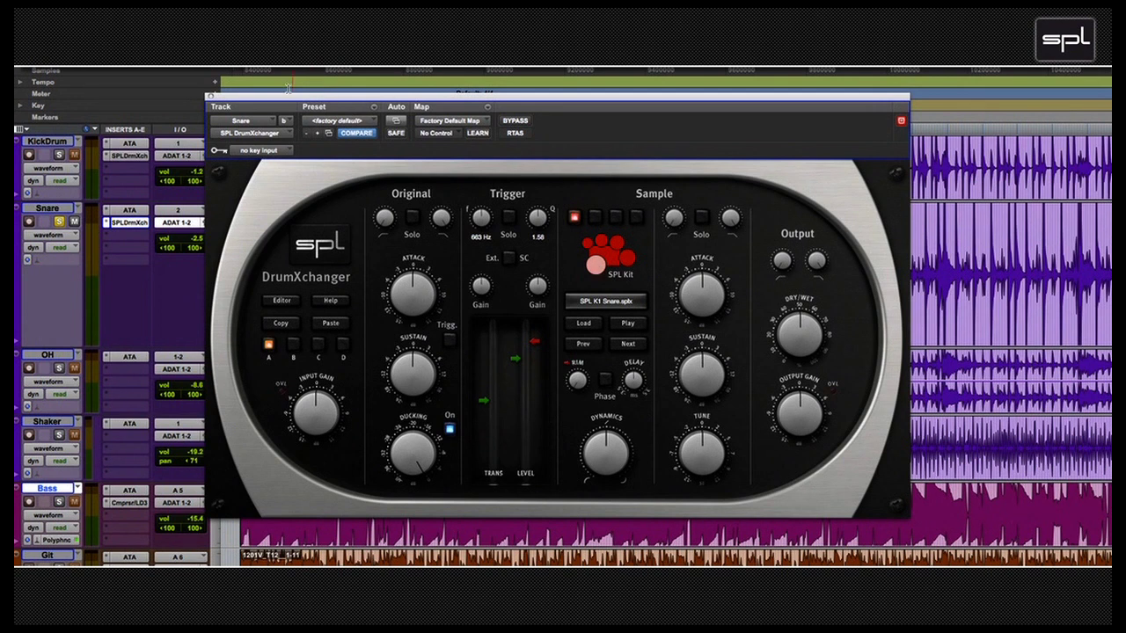
Step: Close DrumXchanger, select the Snare track from its start, and reopen the SPLDrmXch insert
{"action": "left_click", "coordinate": [211, 97]}
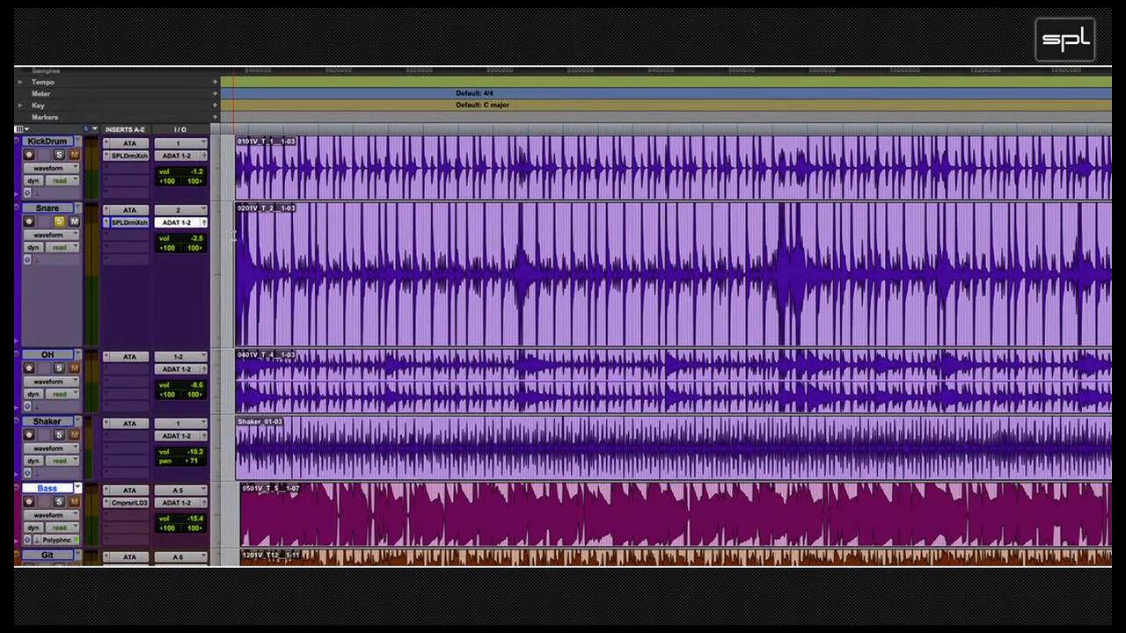
{"action": "left_click_drag", "start_coordinate": [234, 236], "coordinate": [1070, 238]}
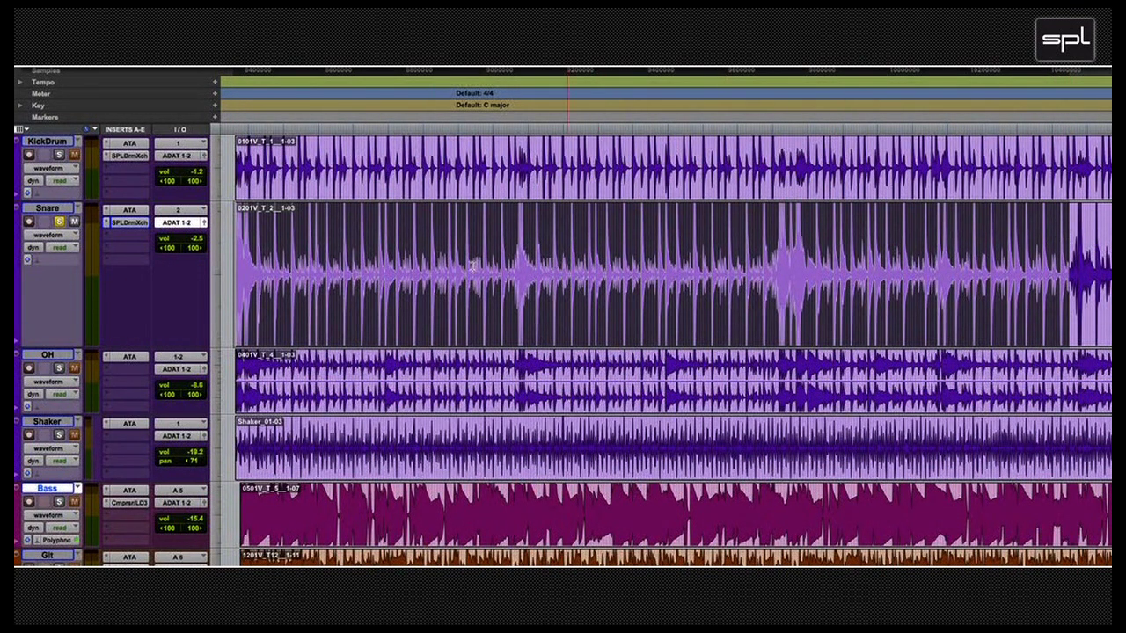
{"action": "left_click", "coordinate": [119, 224]}
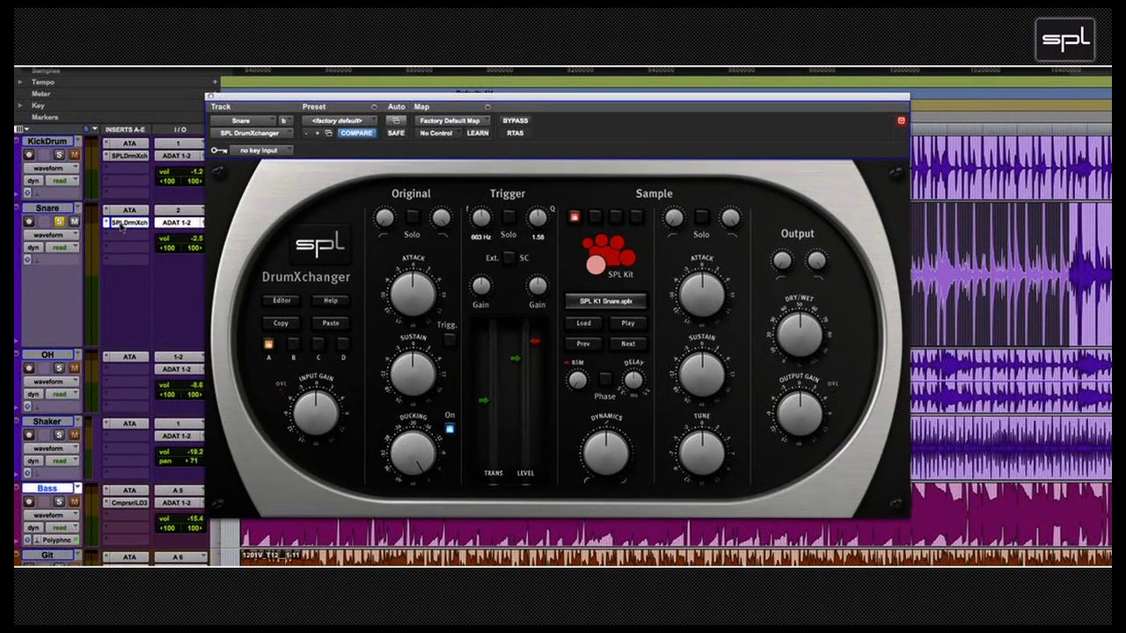
Step: During playback, back DrumXchanger's Input Gain down to about 11 o'clock until OVL goes dark
{"action": "key", "text": "space"}
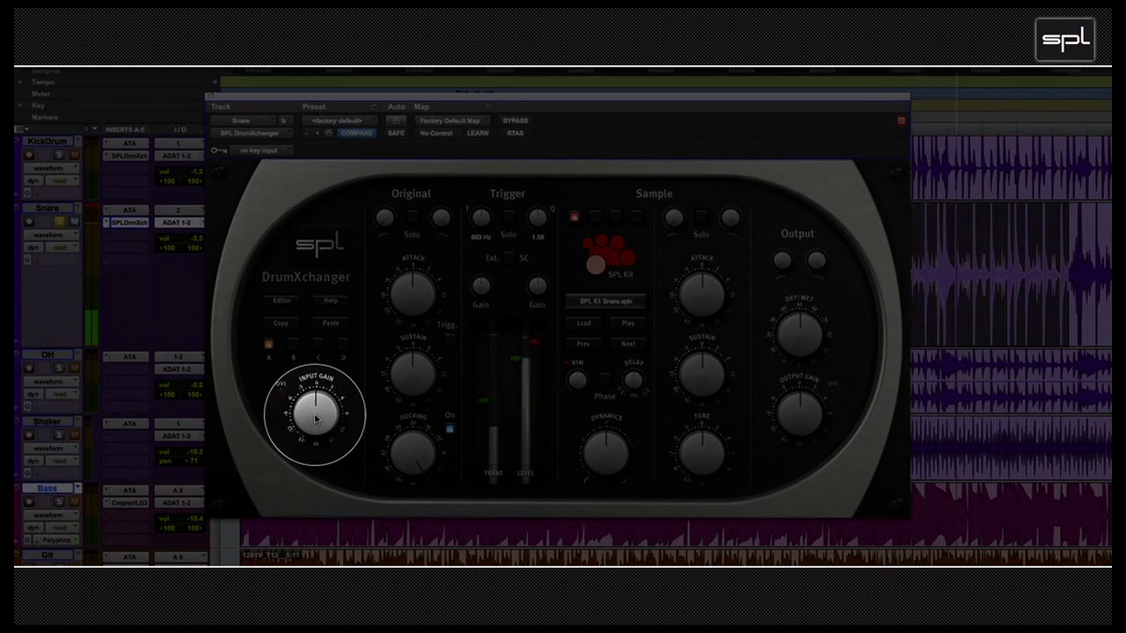
{"action": "scroll", "coordinate": [315, 419], "scroll_direction": "up", "scroll_amount": 2}
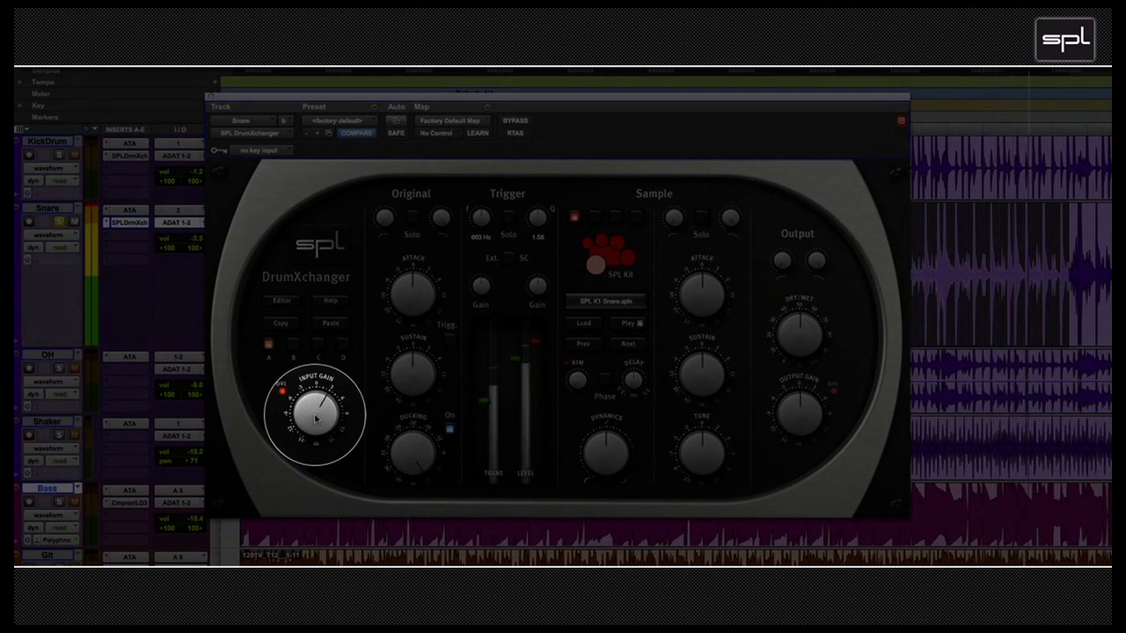
{"action": "scroll", "coordinate": [315, 419], "scroll_direction": "down", "scroll_amount": 2}
{"action": "scroll", "coordinate": [315, 419], "scroll_direction": "down", "scroll_amount": 1}
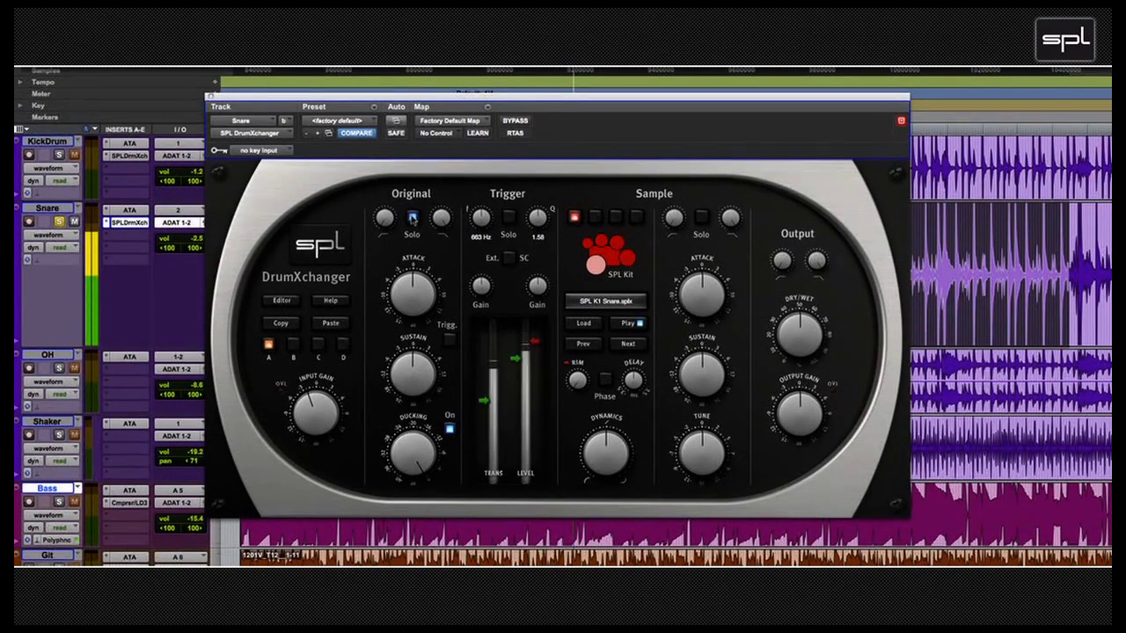
Step: Solo the Original section's signal in DrumXchanger
{"action": "left_click", "coordinate": [411, 217]}
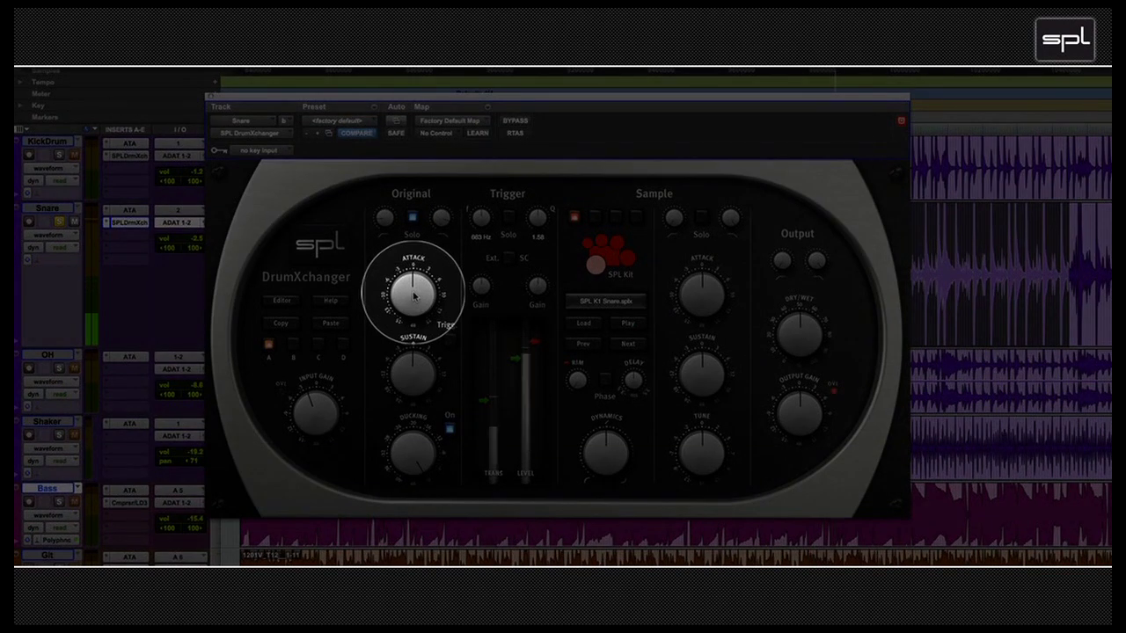
Step: Turn the Original section's Attack knob clockwise
{"action": "left_click_drag", "start_coordinate": [415, 297], "coordinate": [415, 297]}
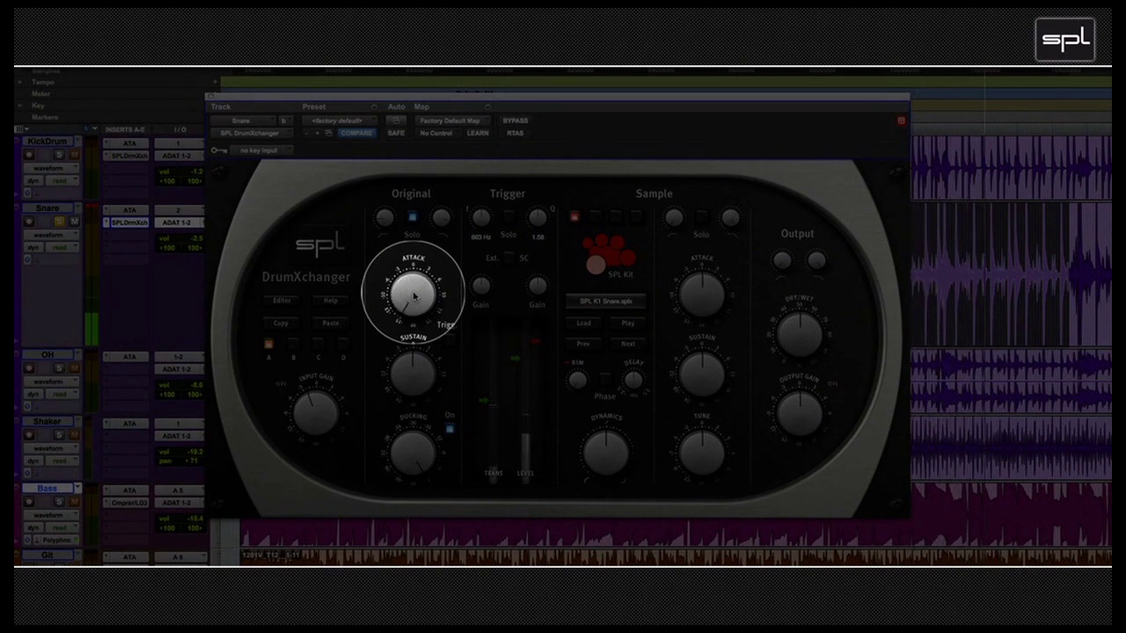
{"action": "left_click_drag", "start_coordinate": [414, 296], "coordinate": [414, 296]}
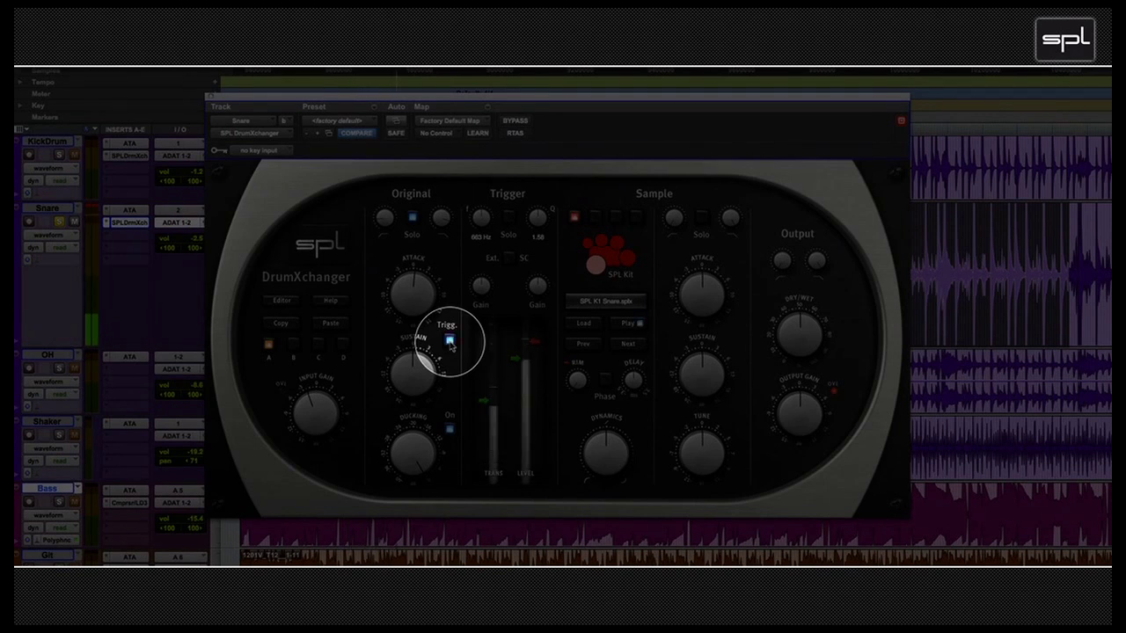
Step: Switch off Trigg. beside the Original Sustain knob
{"action": "left_click", "coordinate": [449, 340]}
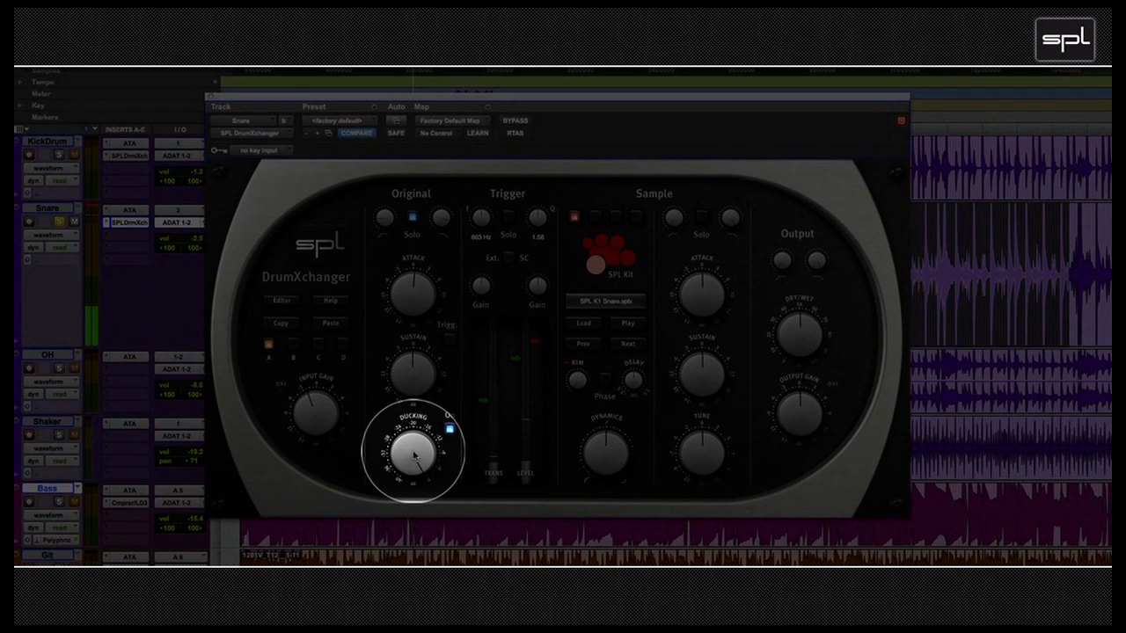
Step: Turn up the Original section's Ducking knob to the desired amount
{"action": "left_click_drag", "start_coordinate": [414, 456], "coordinate": [415, 456]}
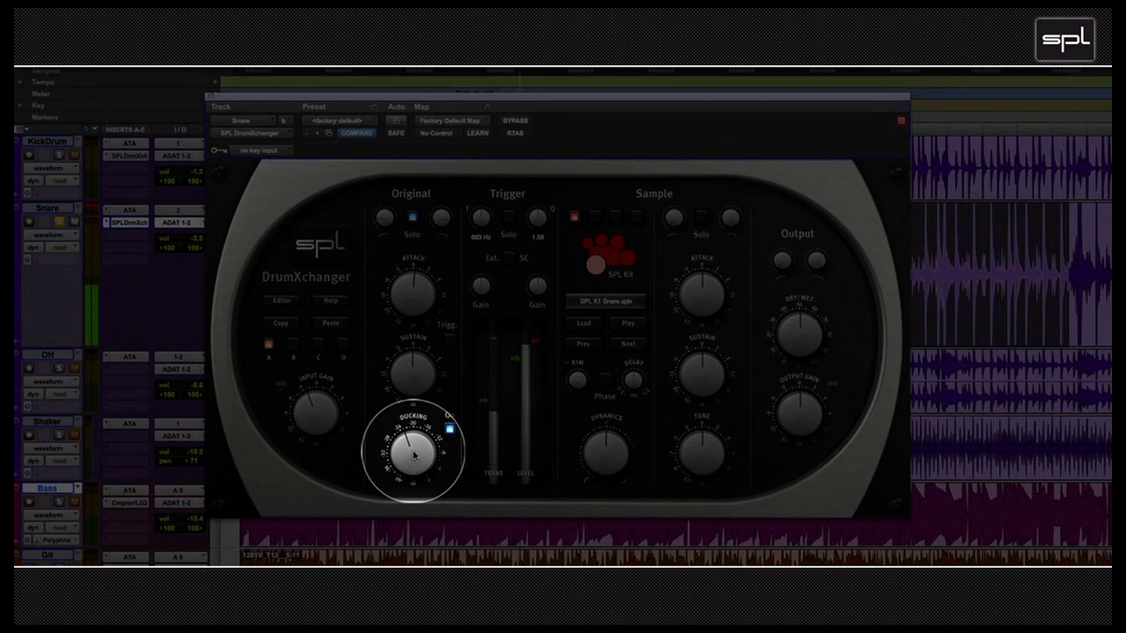
{"action": "left_click_drag", "start_coordinate": [414, 456], "coordinate": [414, 456]}
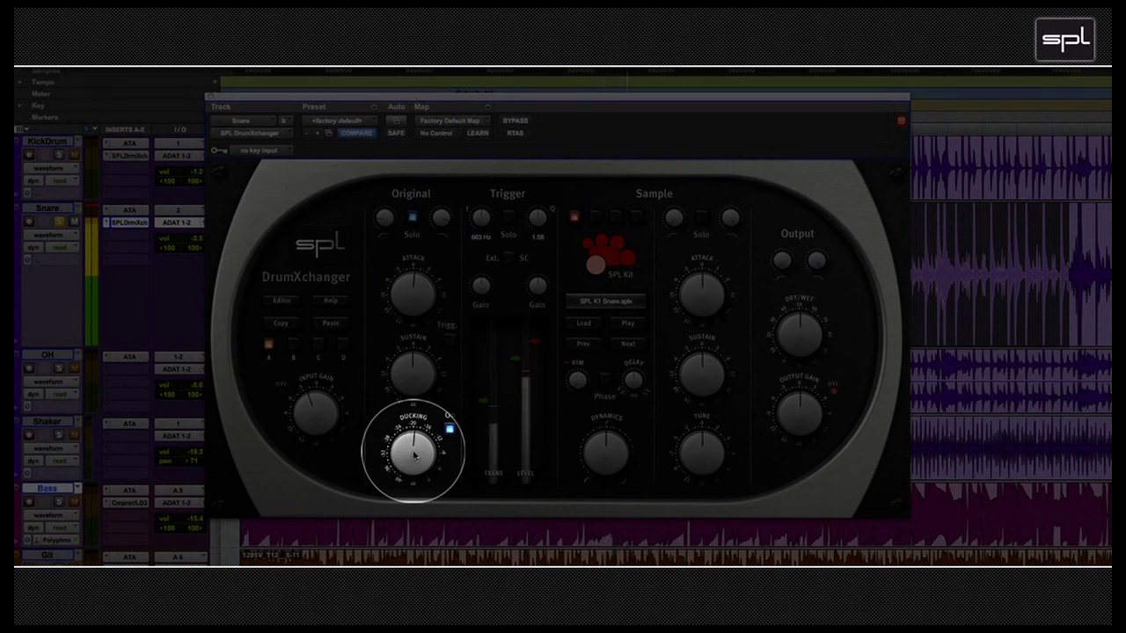
{"action": "left_click_drag", "start_coordinate": [414, 456], "coordinate": [415, 455]}
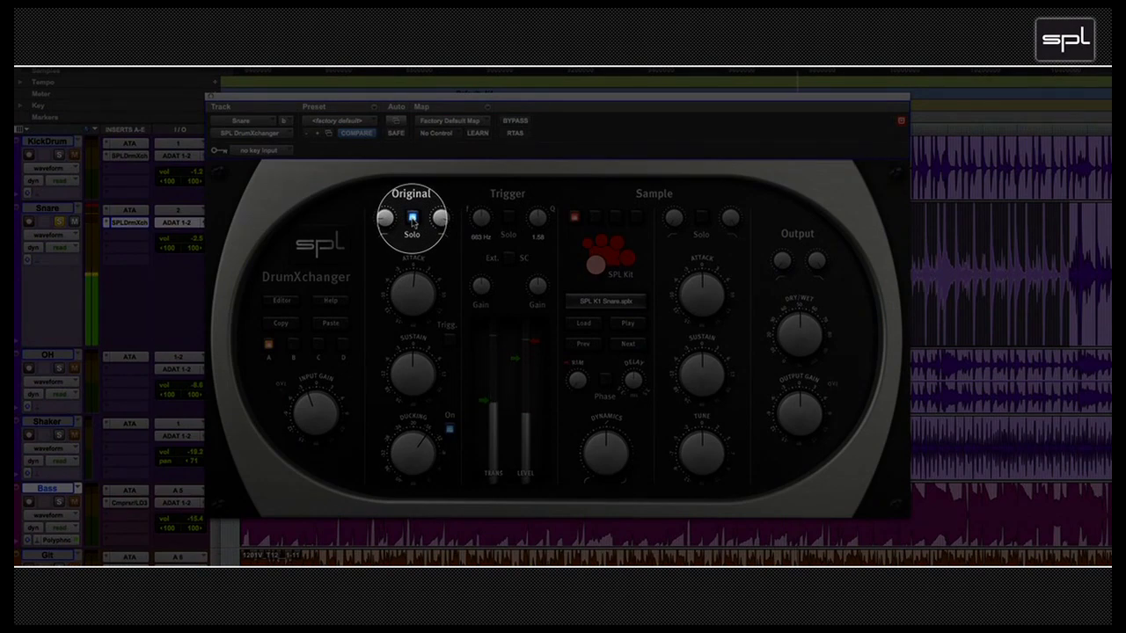
Step: Switch DrumXchanger's solo from the Original snare signal to the Trigger signal
{"action": "left_click", "coordinate": [413, 220]}
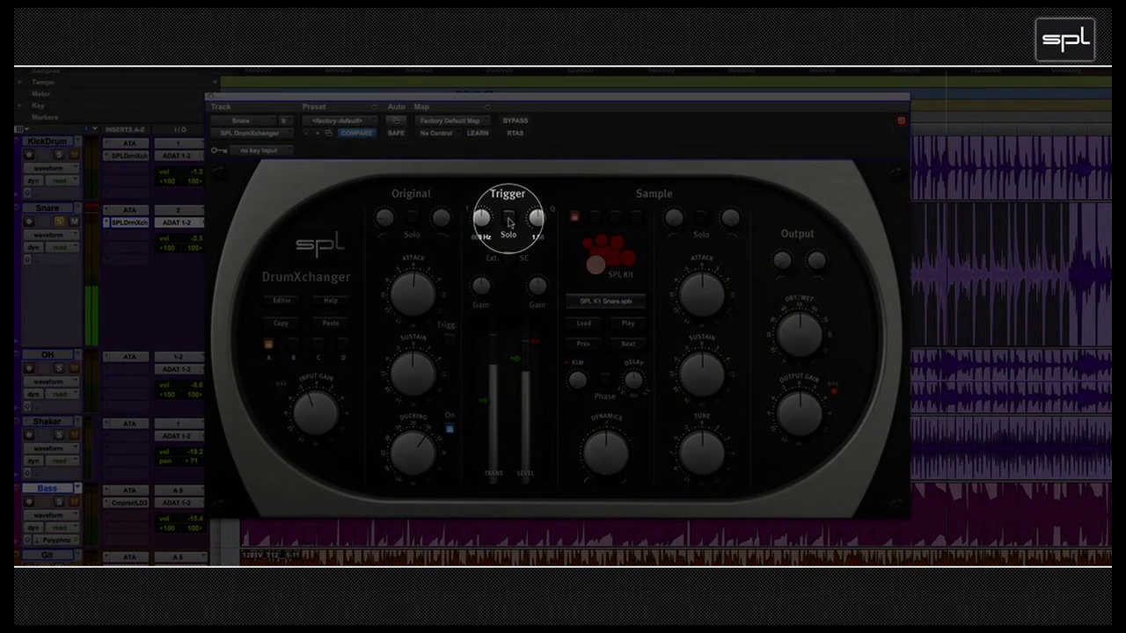
{"action": "left_click", "coordinate": [508, 219]}
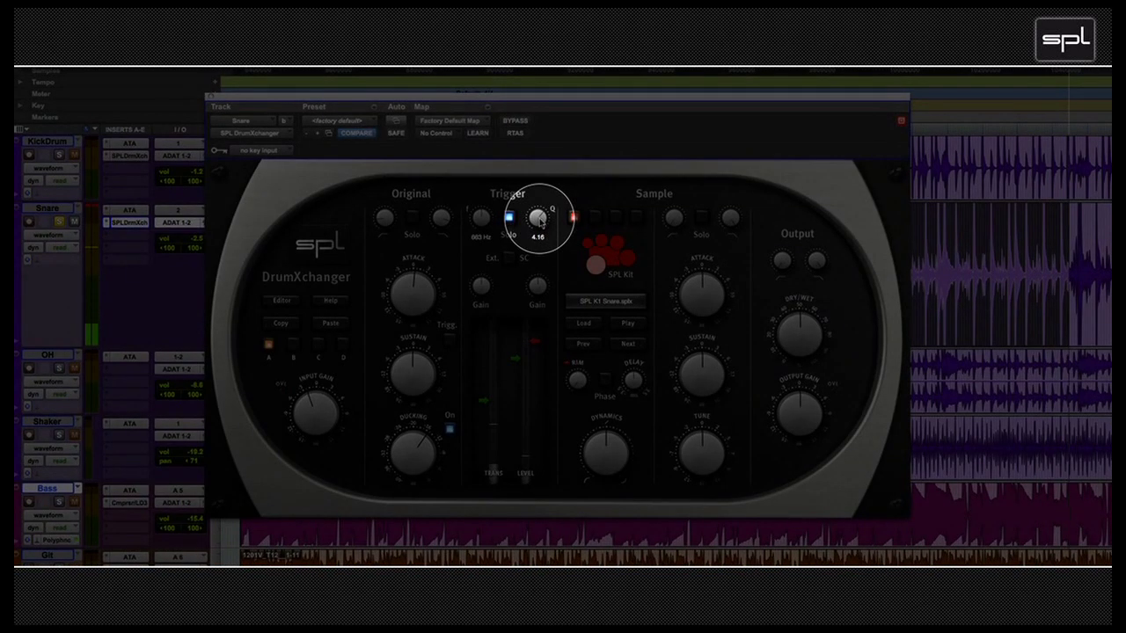
Step: Adjust the Trigger filter's Q and frequency knobs, settling on 663 Hz with Q 2.56
{"action": "left_click_drag", "start_coordinate": [539, 220], "coordinate": [538, 220]}
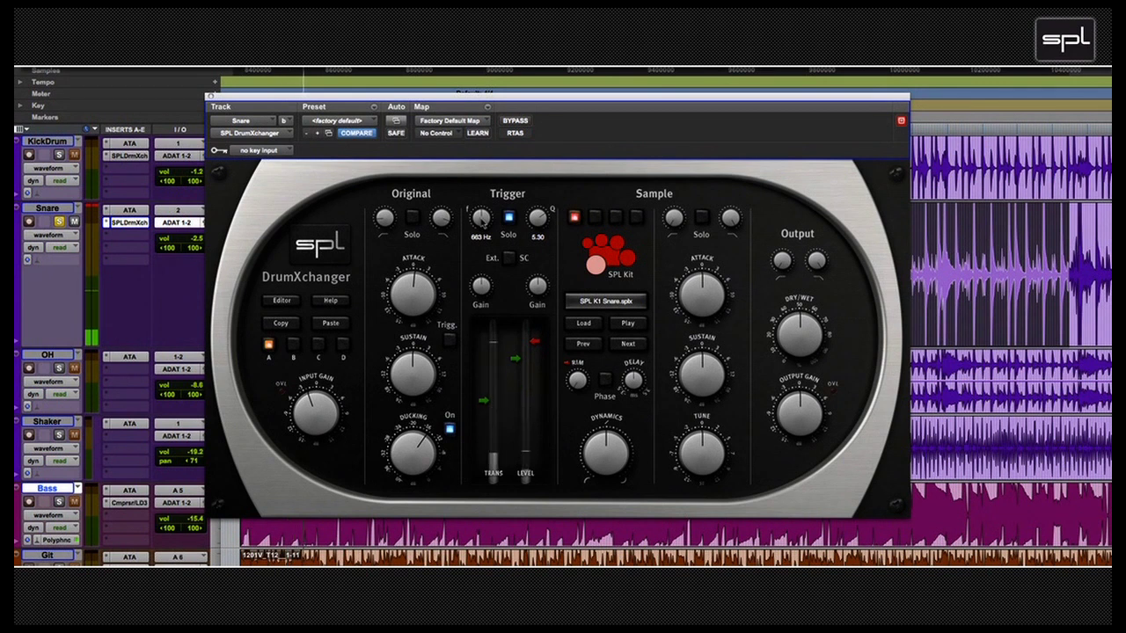
{"action": "left_click_drag", "start_coordinate": [481, 222], "coordinate": [482, 221]}
{"action": "left_click_drag", "start_coordinate": [540, 222], "coordinate": [540, 224]}
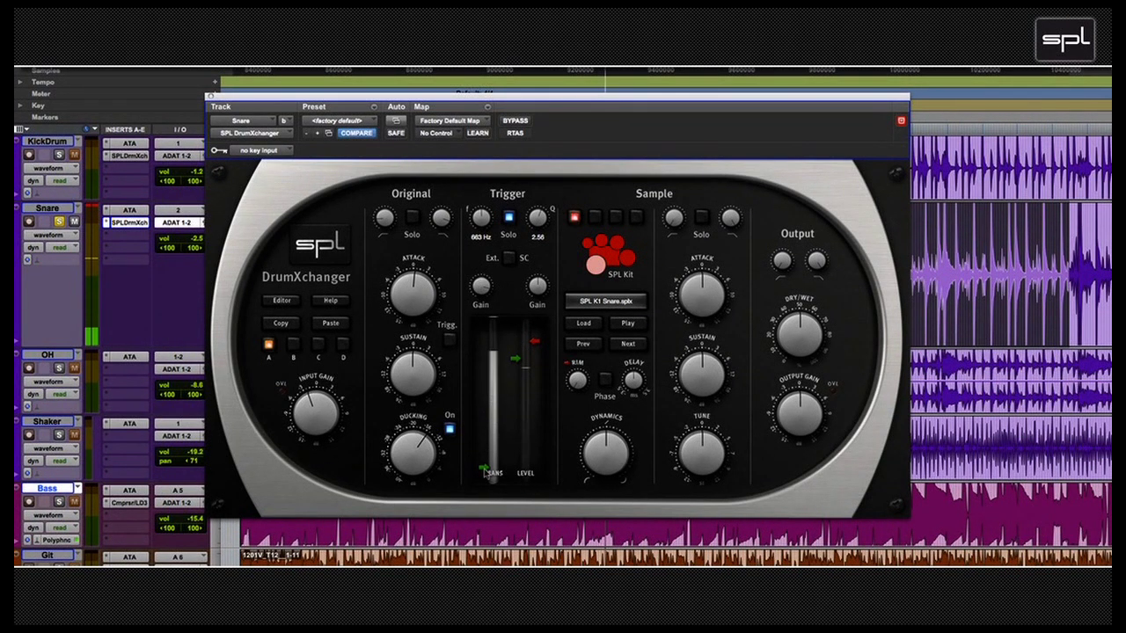
Step: Raise the transient trigger threshold in DrumXchanger's Trigger section
{"action": "left_click_drag", "start_coordinate": [484, 444], "coordinate": [485, 426]}
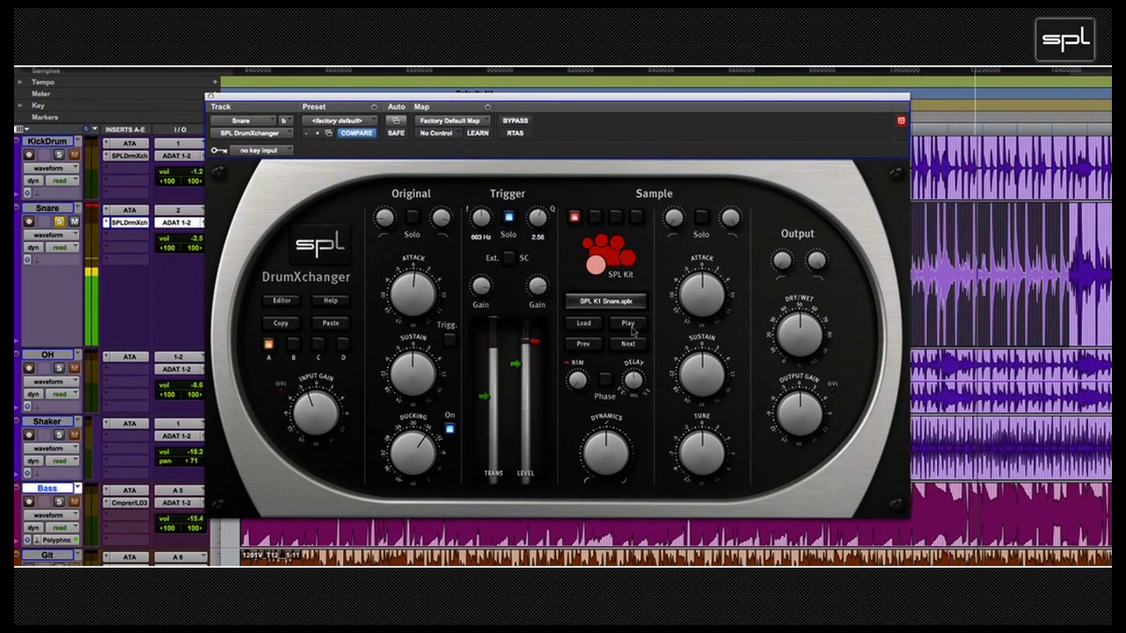
Step: Lower the green and red trigger threshold arrows on the Level meter slightly
{"action": "left_click_drag", "start_coordinate": [518, 369], "coordinate": [519, 377]}
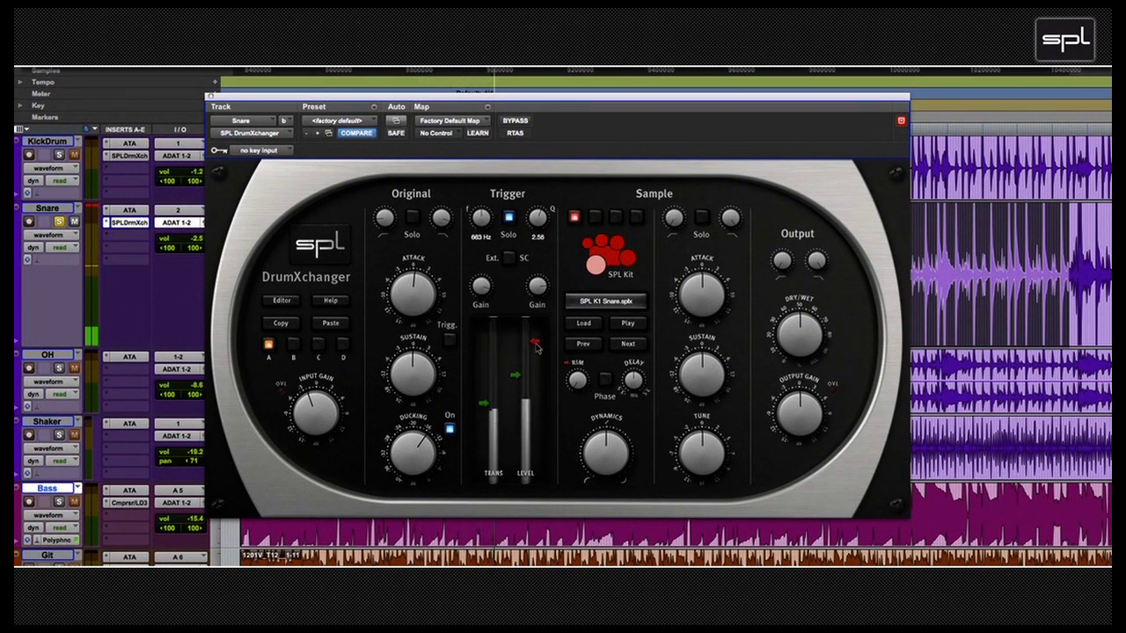
{"action": "left_click_drag", "start_coordinate": [536, 348], "coordinate": [536, 352]}
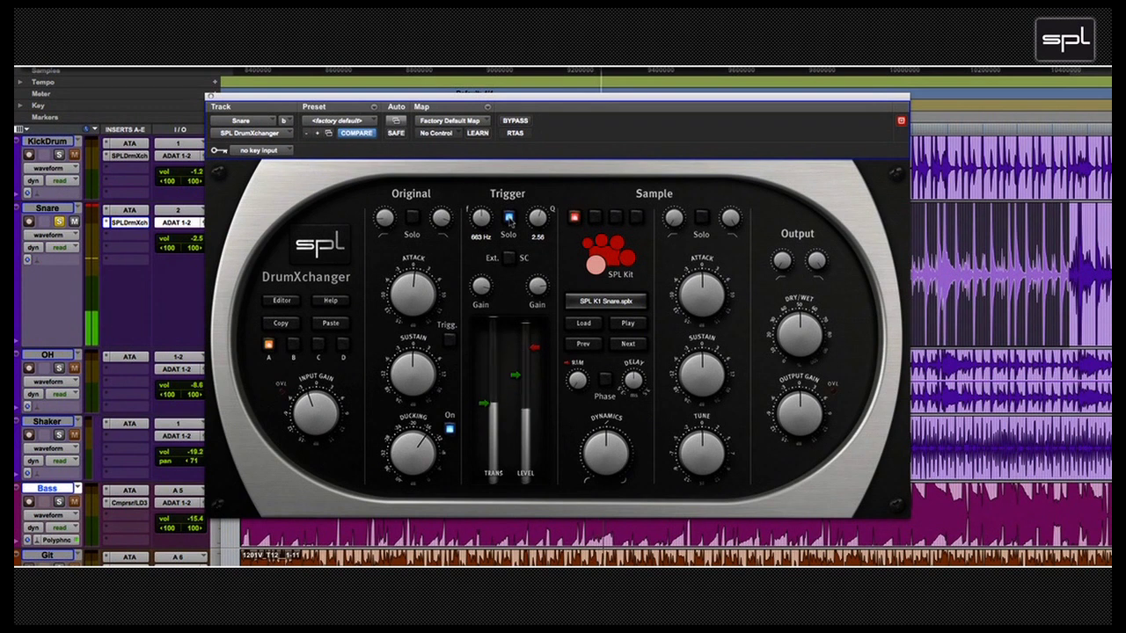
Step: Unsolo the Trigger signal and solo DrumXchanger's Sample section instead
{"action": "left_click", "coordinate": [508, 218]}
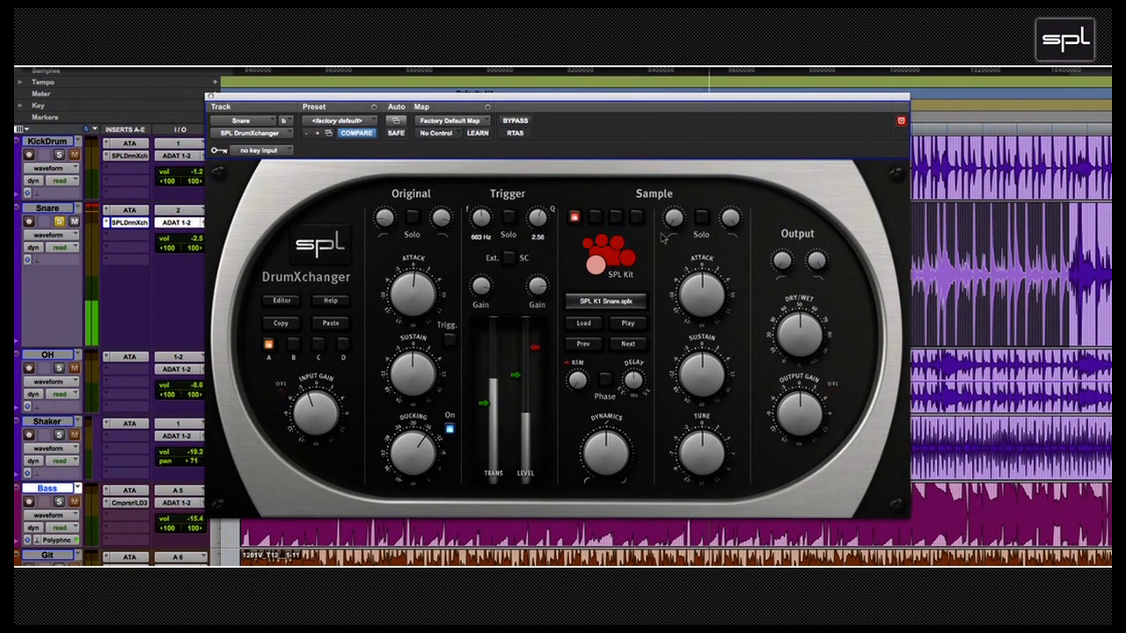
{"action": "left_click", "coordinate": [702, 218]}
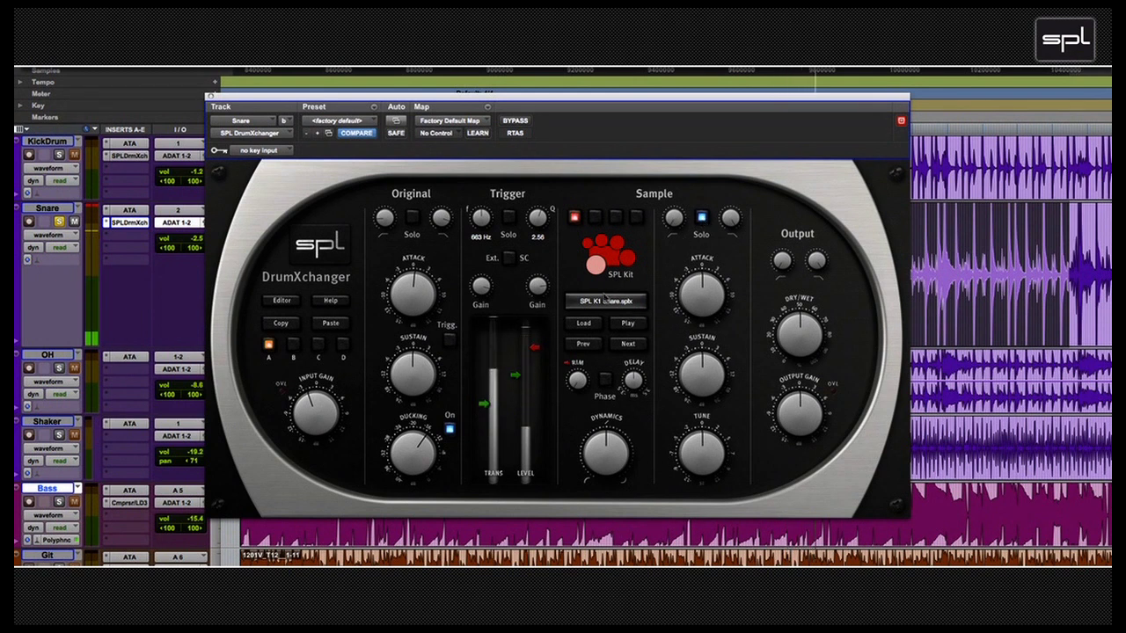
Step: Raise the green threshold marker on the Trigger LEVEL meter
{"action": "left_click_drag", "start_coordinate": [516, 379], "coordinate": [517, 372]}
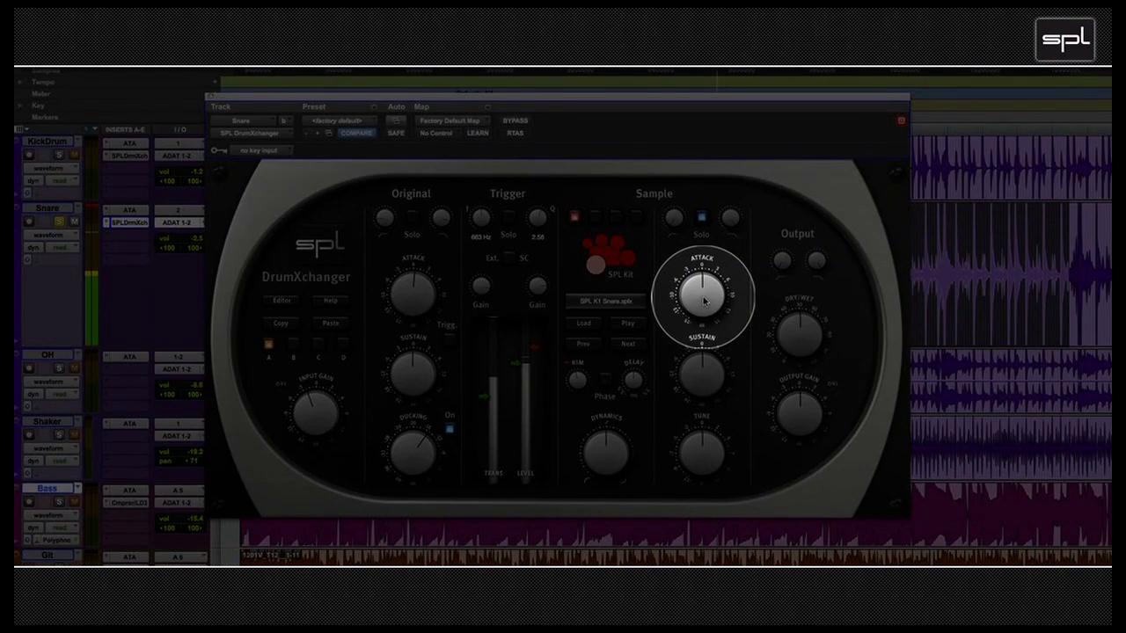
Step: Turn up the Attack knob in DrumXchanger's Sample section
{"action": "left_click_drag", "start_coordinate": [704, 302], "coordinate": [703, 302]}
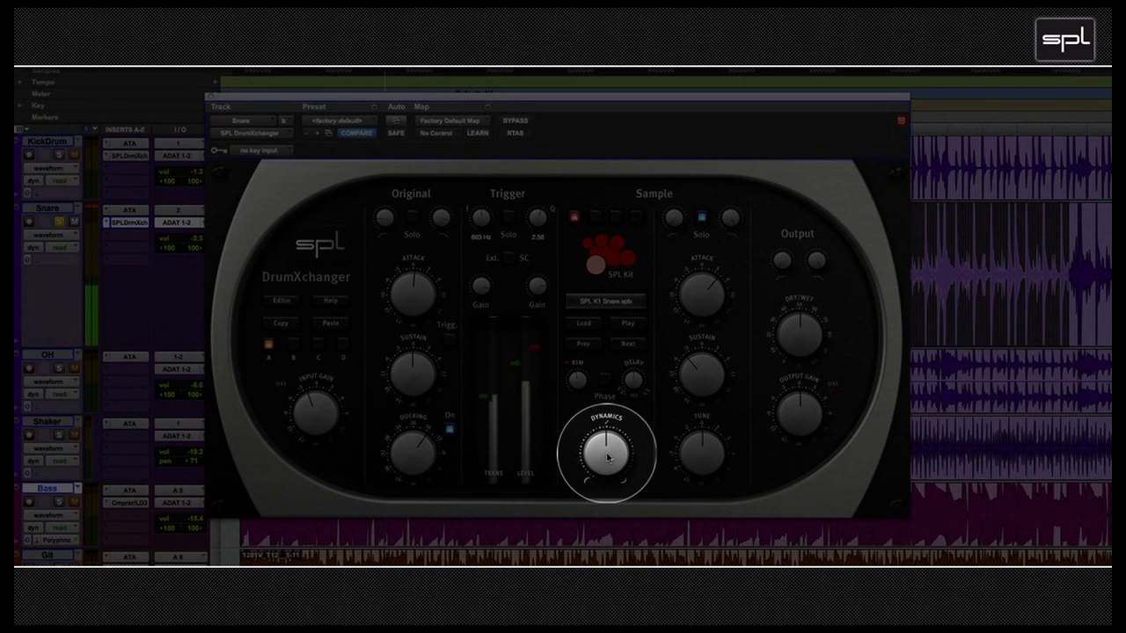
Step: Nudge the Sample Dynamics knob down slightly, then turn it up
{"action": "left_click_drag", "start_coordinate": [607, 458], "coordinate": [607, 458]}
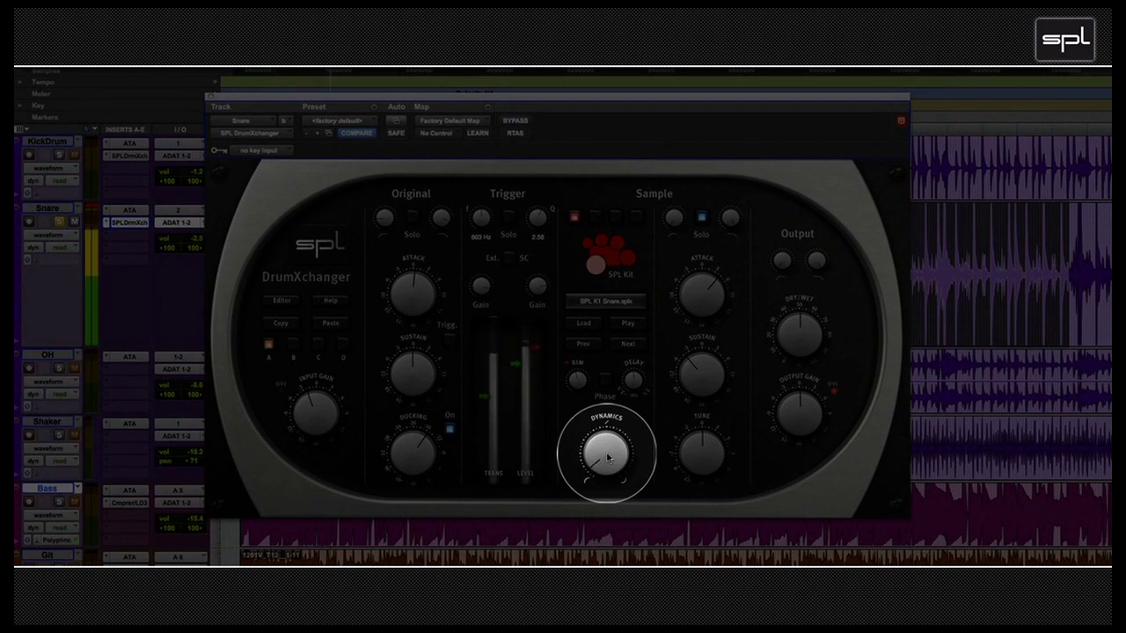
{"action": "left_click_drag", "start_coordinate": [607, 457], "coordinate": [607, 458]}
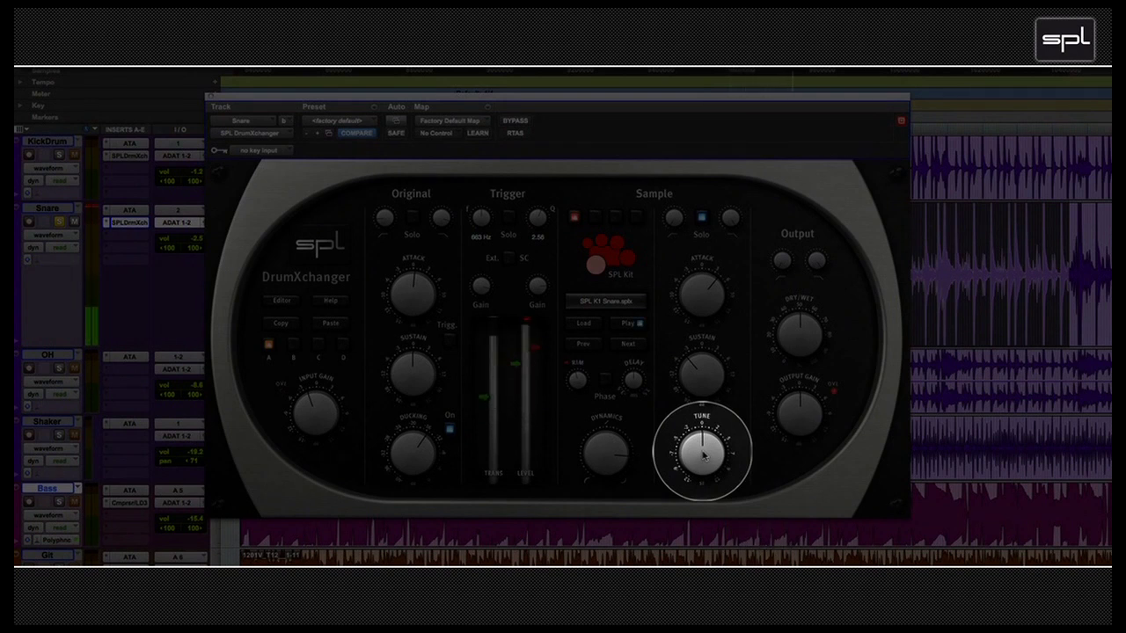
Step: Turn the Sample Tune knob down, then back up to a slightly higher pitch
{"action": "scroll", "coordinate": [704, 455], "scroll_direction": "down", "scroll_amount": 2}
{"action": "scroll", "coordinate": [704, 455], "scroll_direction": "down", "scroll_amount": 3}
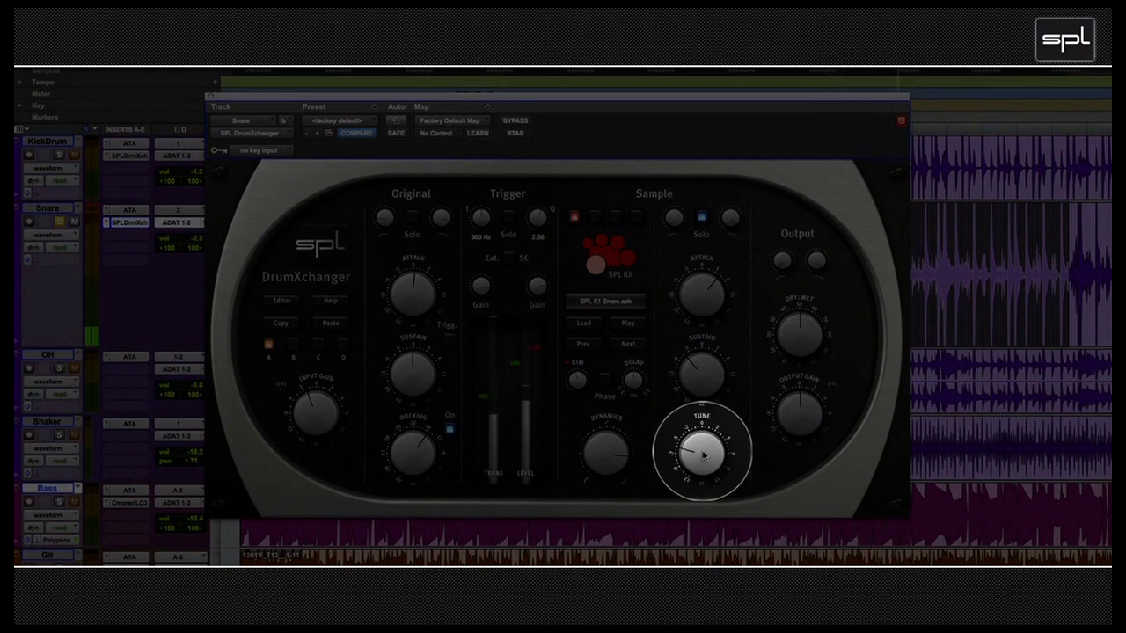
{"action": "scroll", "coordinate": [703, 455], "scroll_direction": "down", "scroll_amount": 2}
{"action": "scroll", "coordinate": [704, 455], "scroll_direction": "down", "scroll_amount": 2}
{"action": "scroll", "coordinate": [703, 455], "scroll_direction": "up", "scroll_amount": 4}
{"action": "scroll", "coordinate": [704, 454], "scroll_direction": "up", "scroll_amount": 3}
{"action": "scroll", "coordinate": [704, 455], "scroll_direction": "up", "scroll_amount": 1}
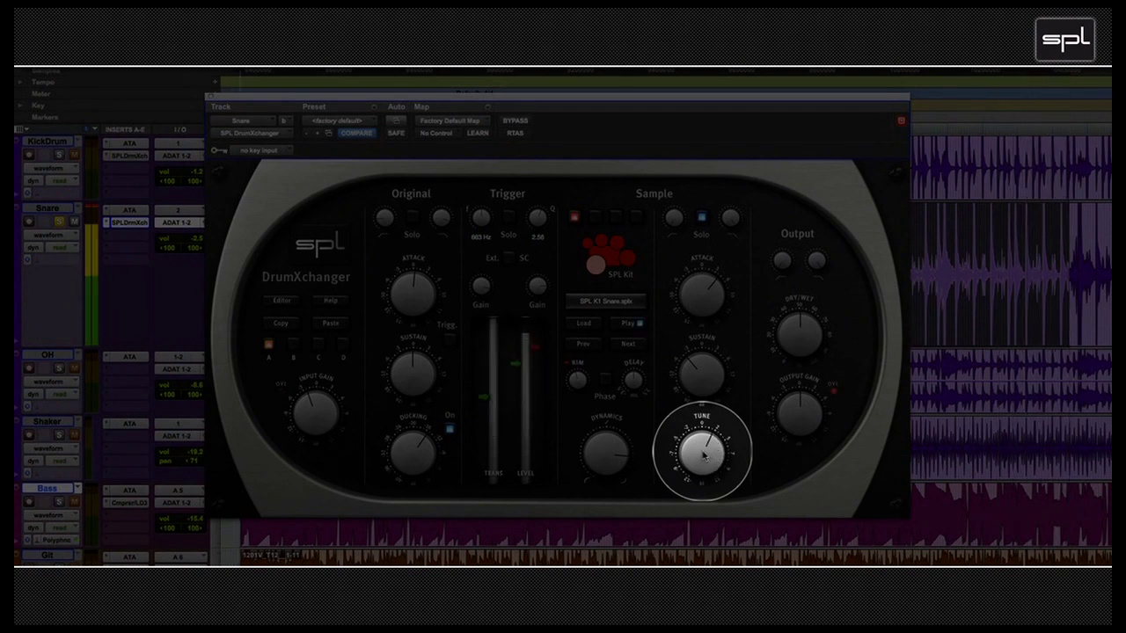
{"action": "scroll", "coordinate": [704, 455], "scroll_direction": "up", "scroll_amount": 1}
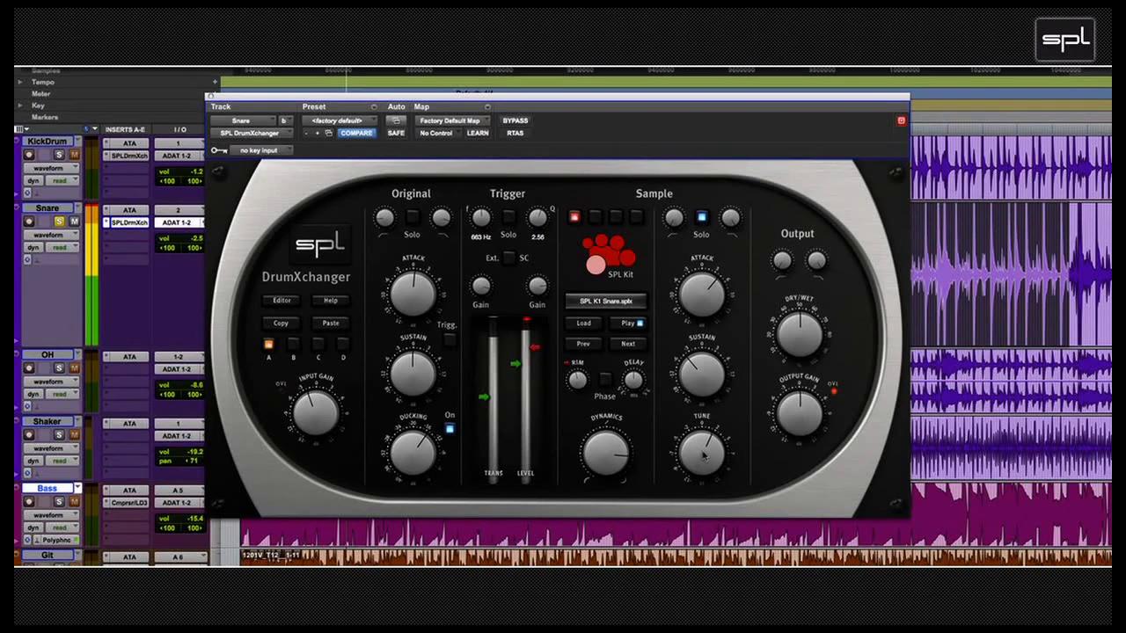
Step: Unsolo the Sample section so the original snare blends with the SPL K1 Snare sample
{"action": "left_click", "coordinate": [702, 218]}
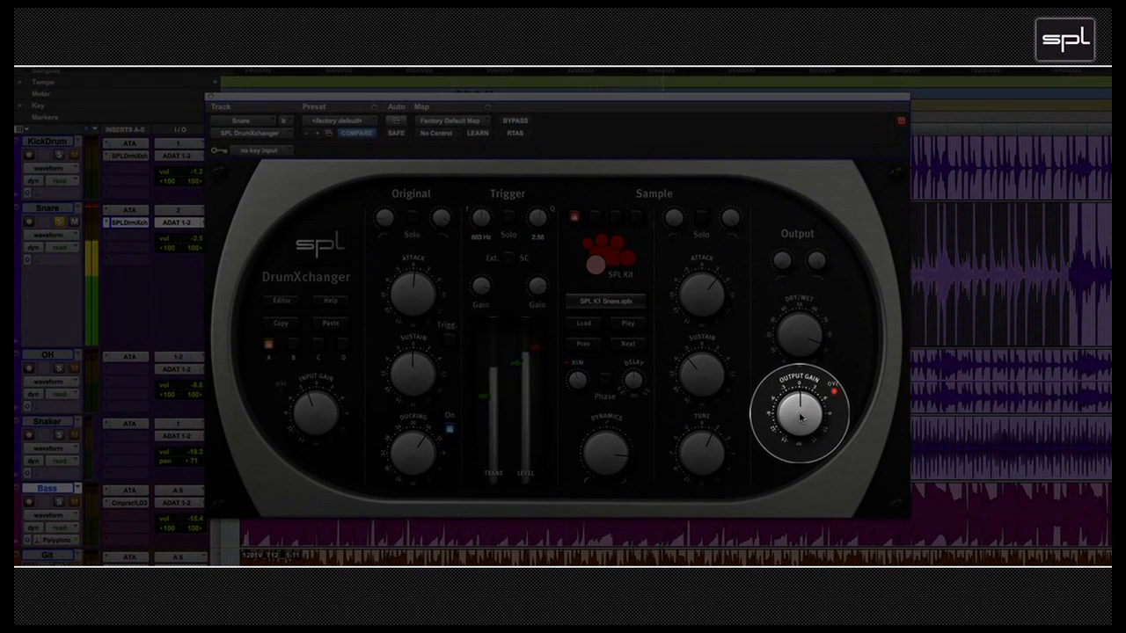
Step: Nudge DrumXchanger's Output Gain down a touch on the snare track
{"action": "left_click_drag", "start_coordinate": [801, 419], "coordinate": [801, 420]}
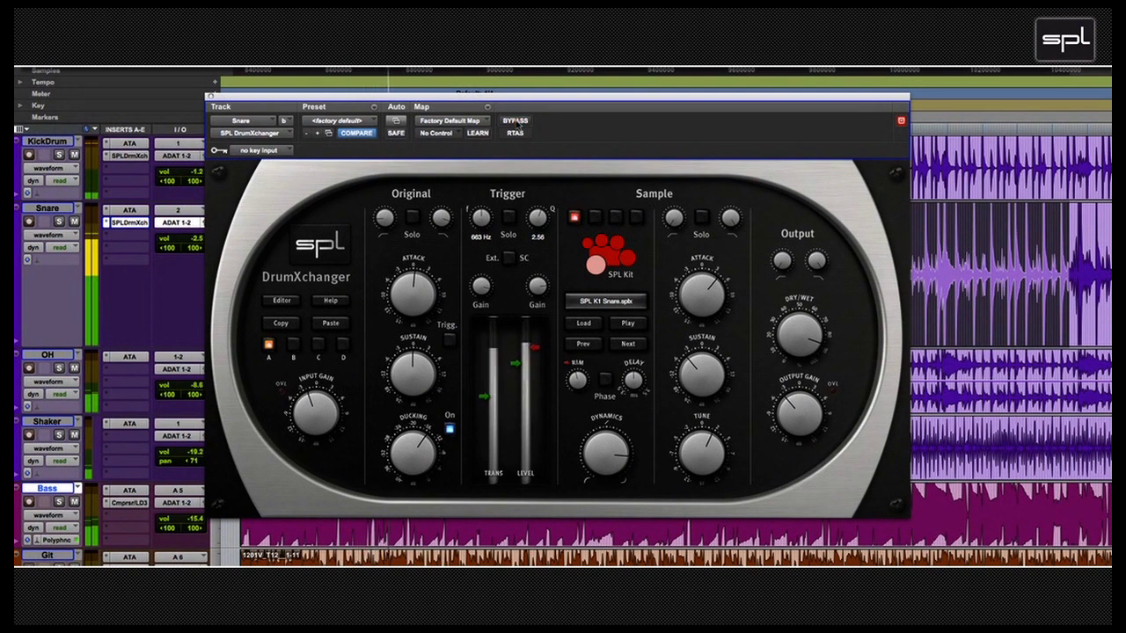
{"action": "left_click", "coordinate": [519, 123]}
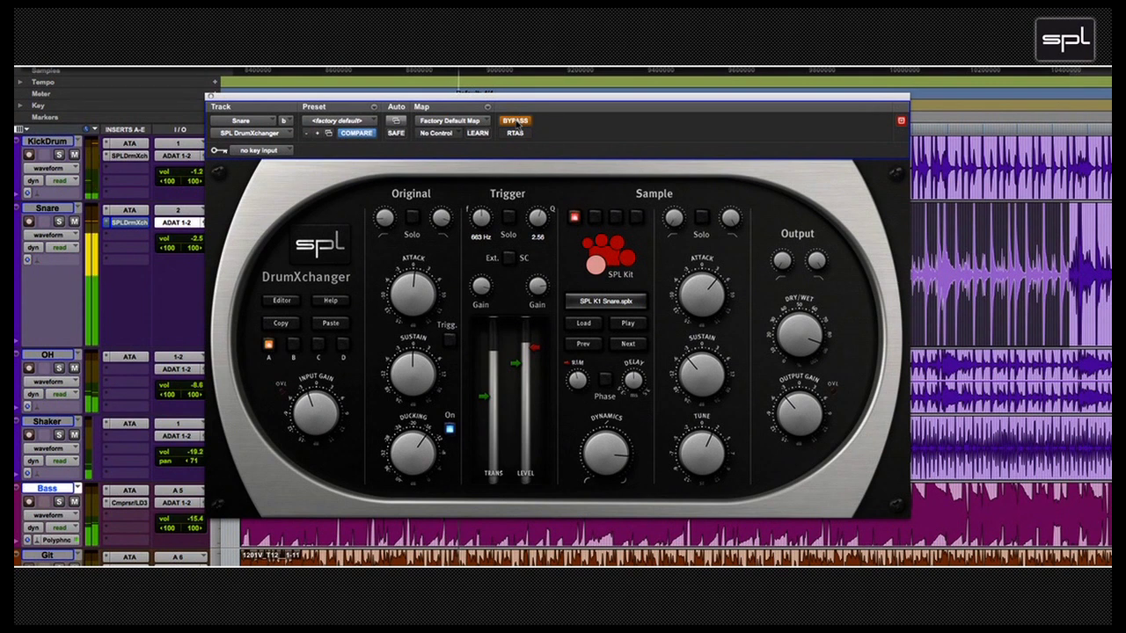
{"action": "left_click", "coordinate": [519, 124]}
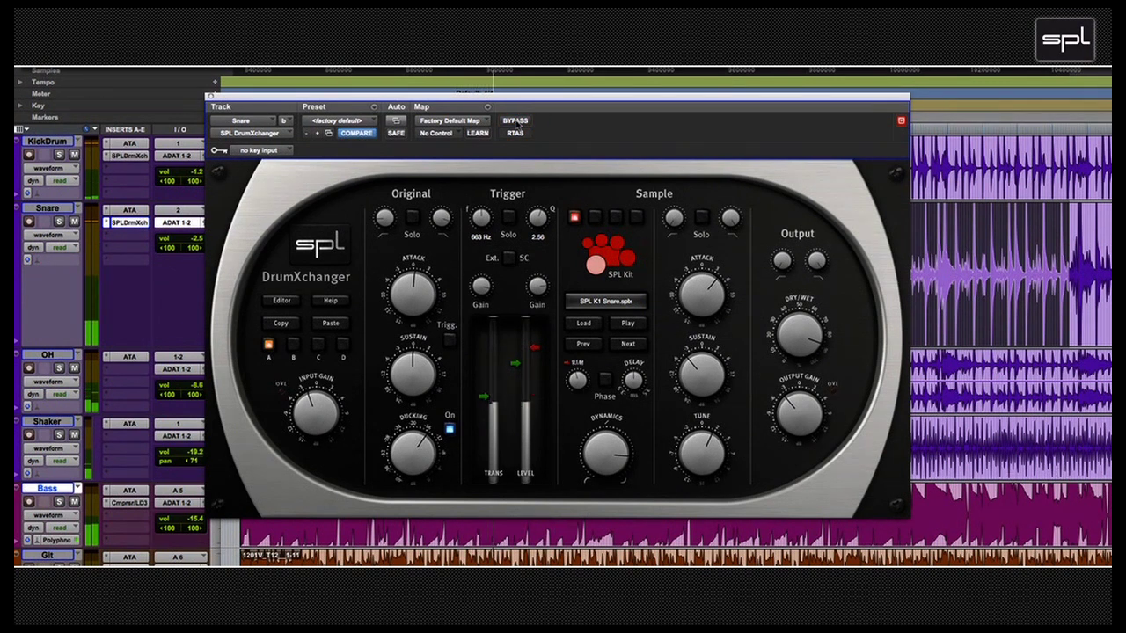